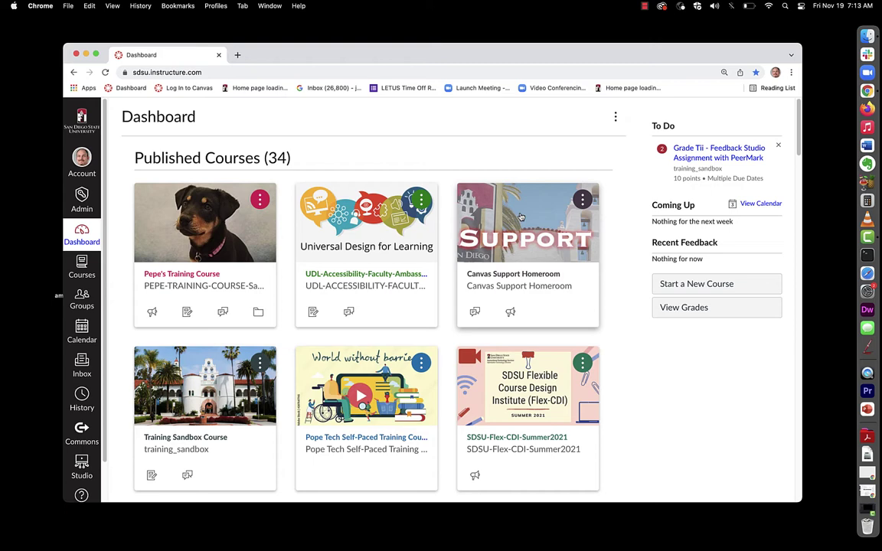
Open the Canvas Studio Student Video Assignment from the assignments of the training course with the dog picture
{"action": "left_click", "coordinate": [216, 221]}
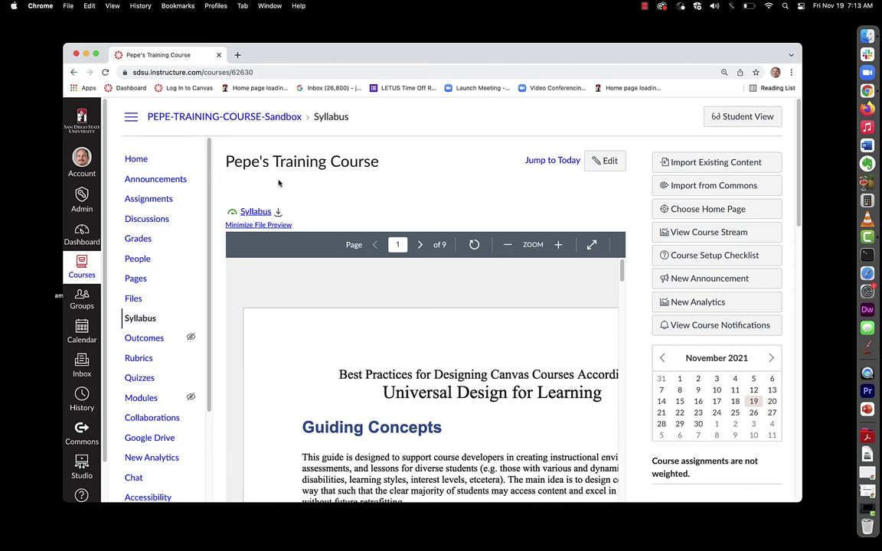
{"action": "left_click", "coordinate": [146, 201]}
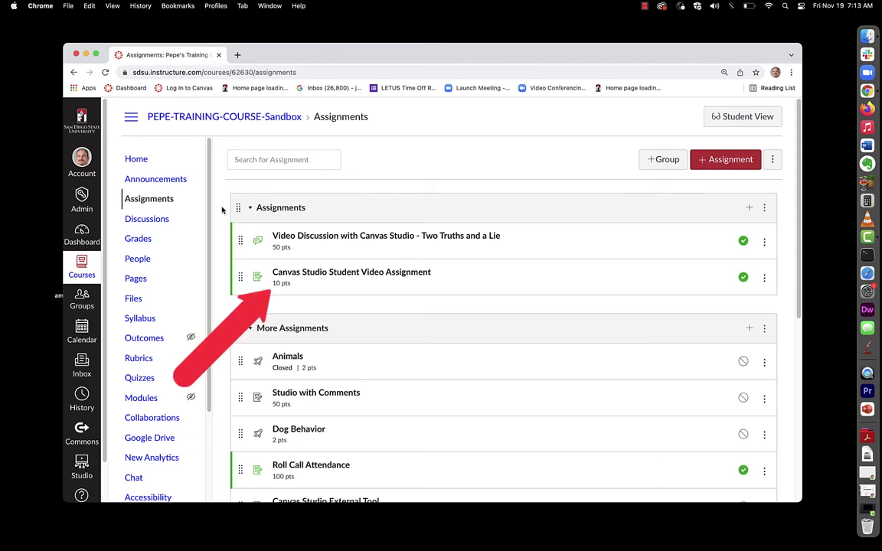
{"action": "left_click", "coordinate": [319, 274]}
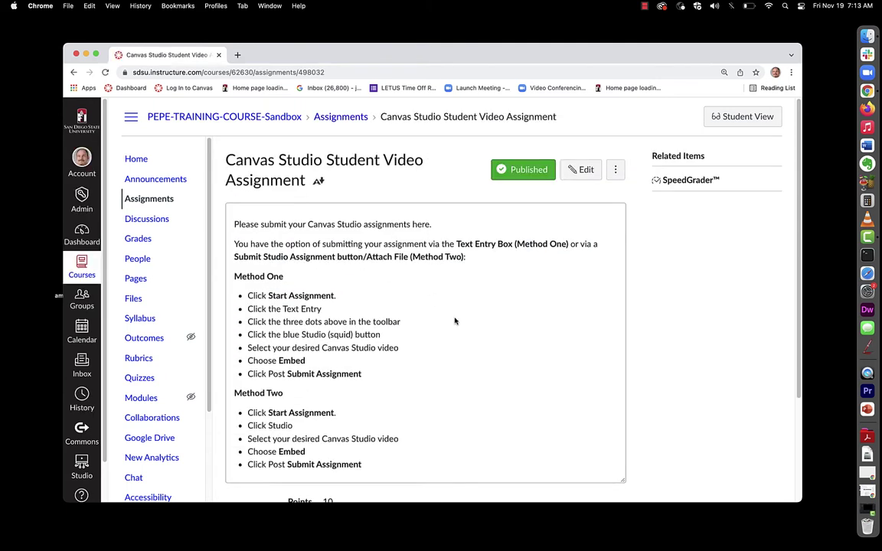
{"action": "scroll", "coordinate": [455, 321], "scroll_direction": "down", "scroll_amount": 2}
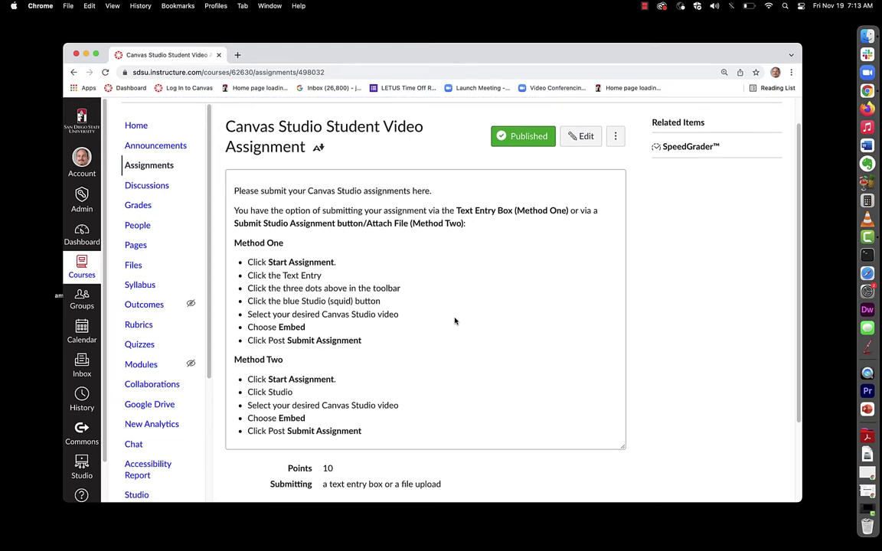
Open the assignment for editing and review its Method One and Method Two instructions
{"action": "left_click", "coordinate": [582, 136]}
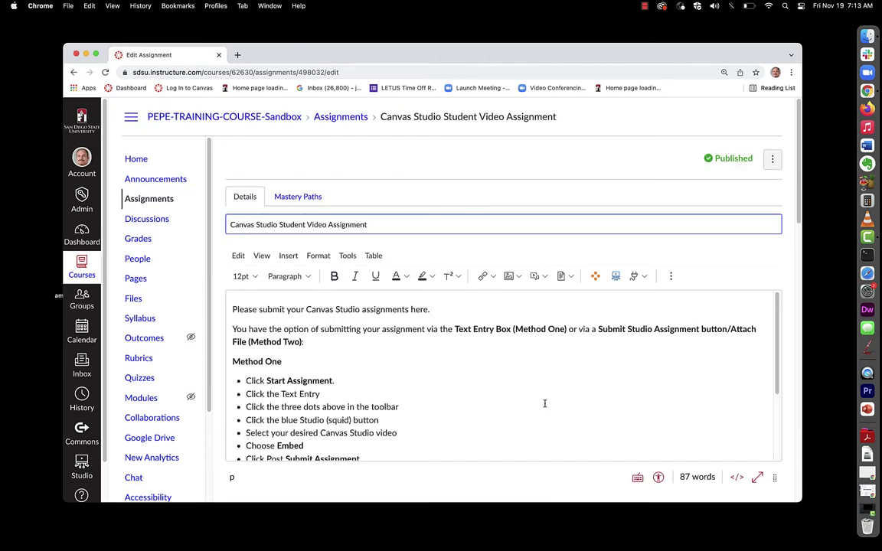
{"action": "scroll", "coordinate": [544, 403], "scroll_direction": "down", "scroll_amount": 3}
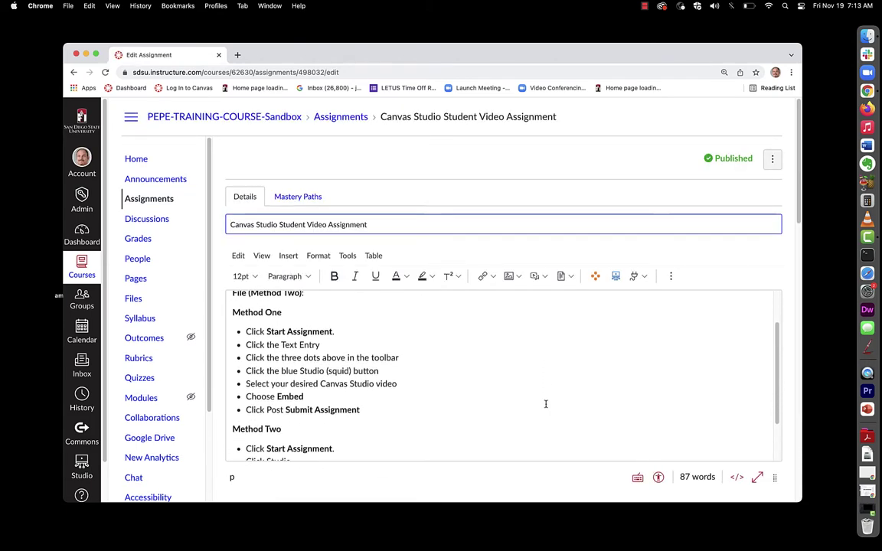
{"action": "scroll", "coordinate": [545, 404], "scroll_direction": "down", "scroll_amount": 3}
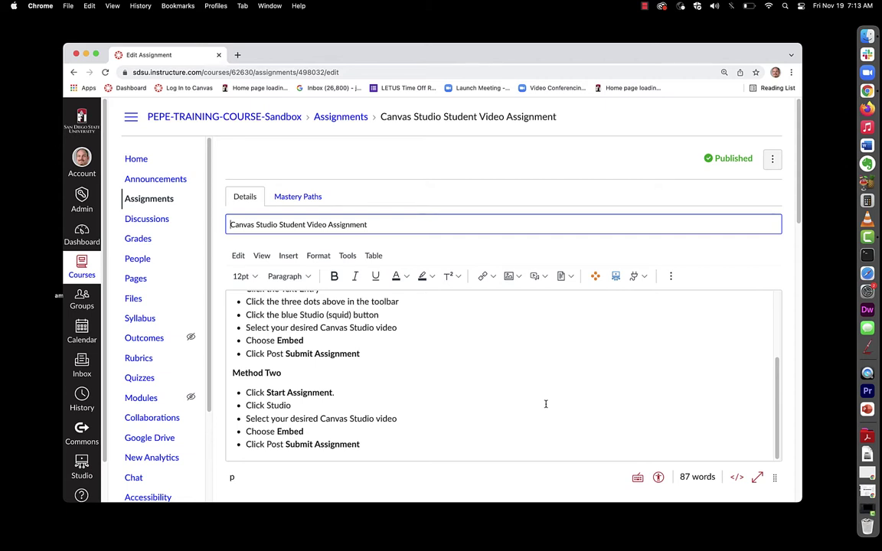
{"action": "scroll", "coordinate": [545, 403], "scroll_direction": "up", "scroll_amount": 3}
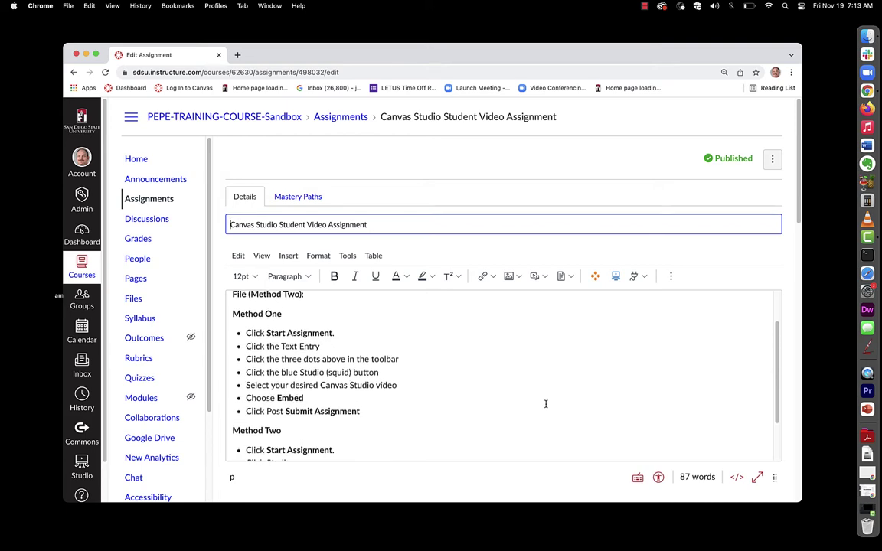
{"action": "scroll", "coordinate": [545, 403], "scroll_direction": "down", "scroll_amount": 5}
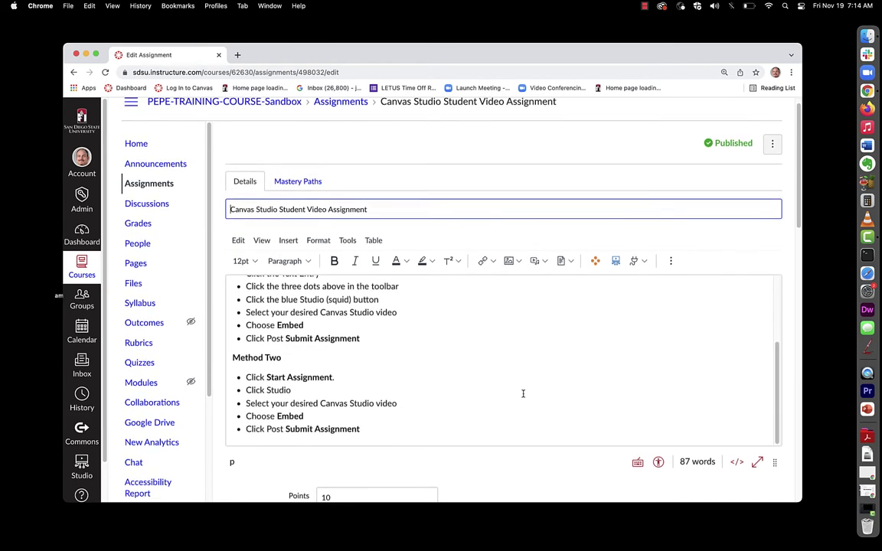
Check the assignment's online entry options, allowed attempts, peer review and assign settings, and save the assignment
{"action": "scroll", "coordinate": [522, 393], "scroll_direction": "down", "scroll_amount": 7}
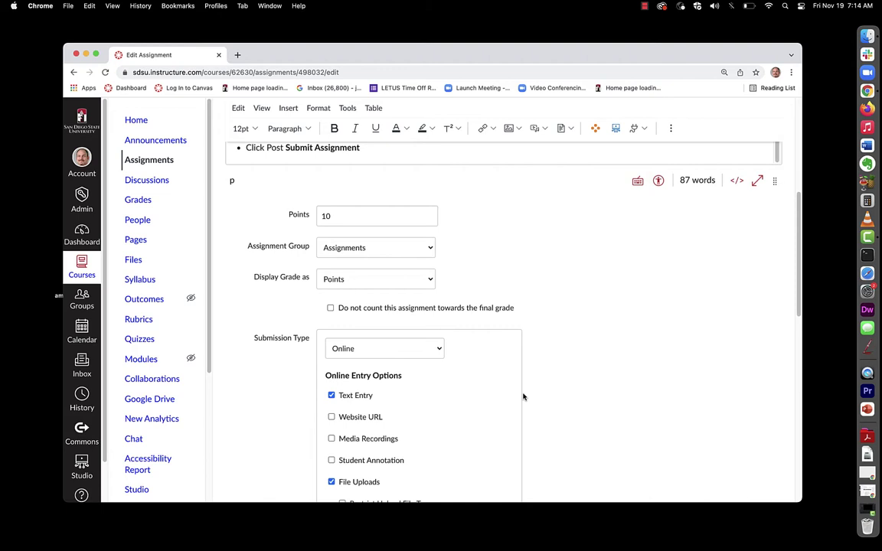
{"action": "scroll", "coordinate": [524, 397], "scroll_direction": "down", "scroll_amount": 2}
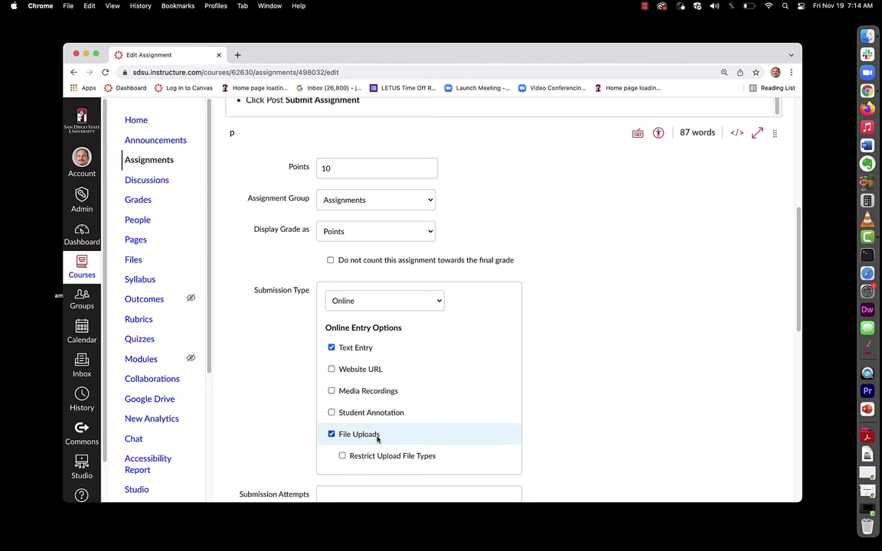
{"action": "scroll", "coordinate": [620, 401], "scroll_direction": "down", "scroll_amount": 5}
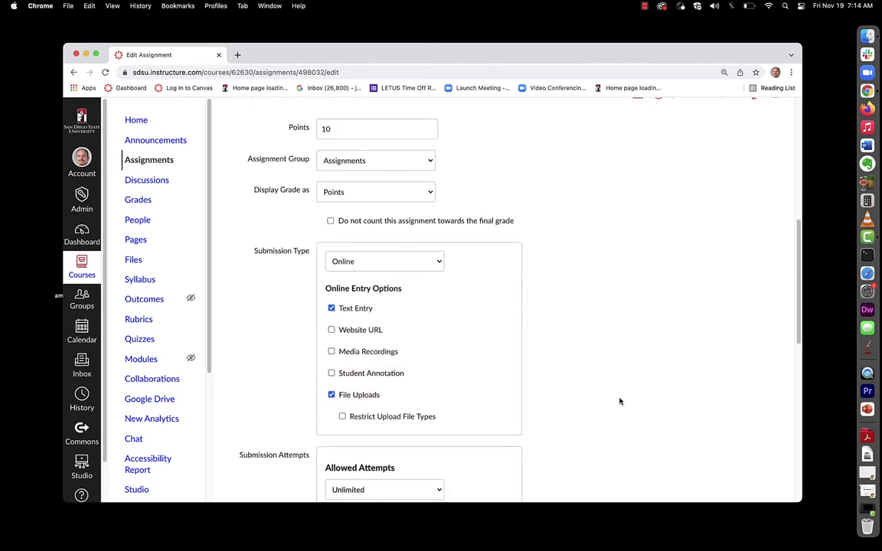
{"action": "scroll", "coordinate": [619, 401], "scroll_direction": "down", "scroll_amount": 10}
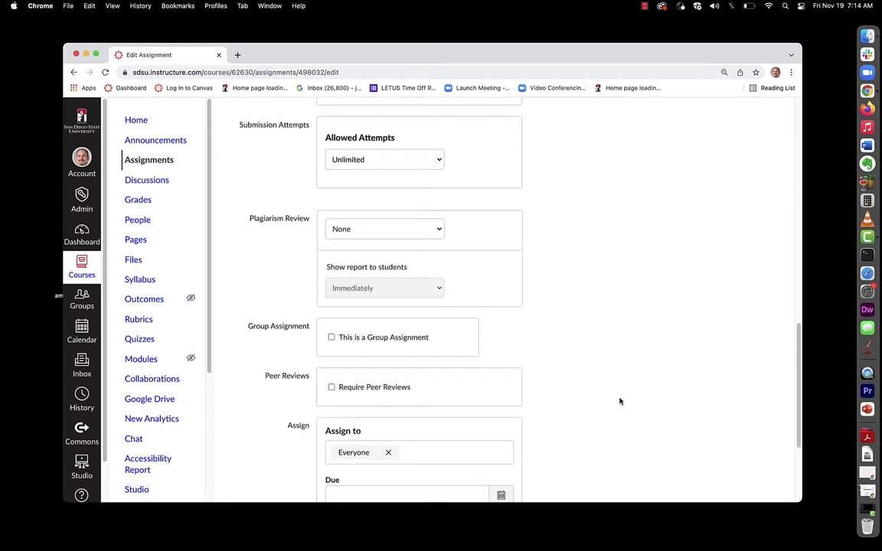
{"action": "scroll", "coordinate": [620, 401], "scroll_direction": "down", "scroll_amount": 3}
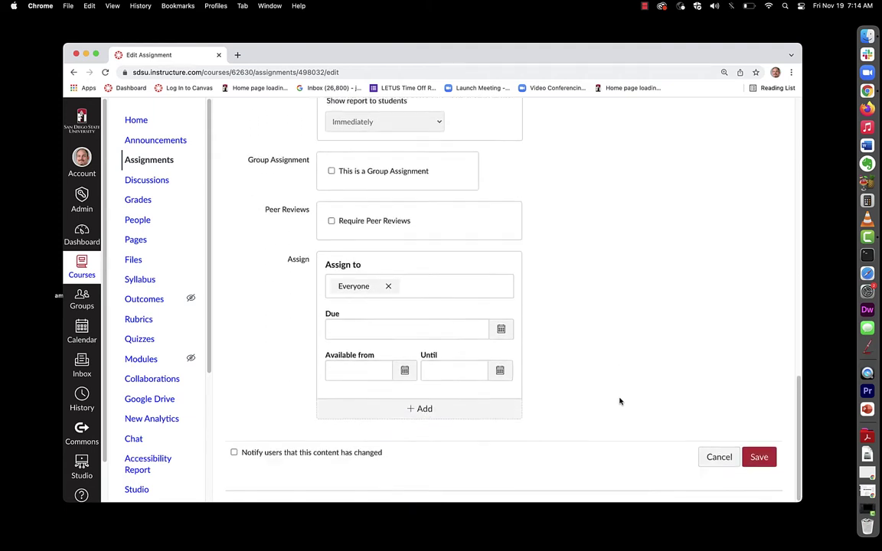
{"action": "left_click", "coordinate": [769, 458]}
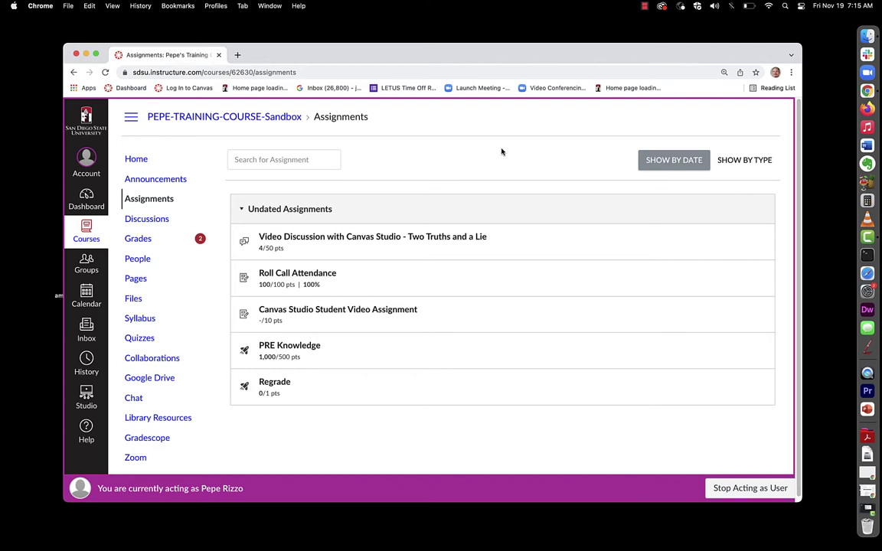
Open the Canvas Studio Student Video Assignment as the student and start a submission
{"action": "left_click", "coordinate": [323, 312]}
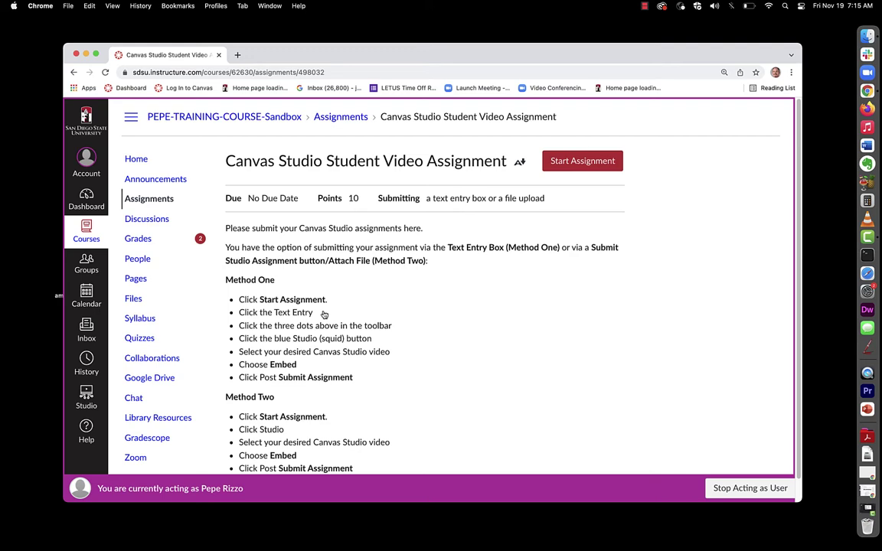
{"action": "scroll", "coordinate": [324, 310], "scroll_direction": "down", "scroll_amount": 2}
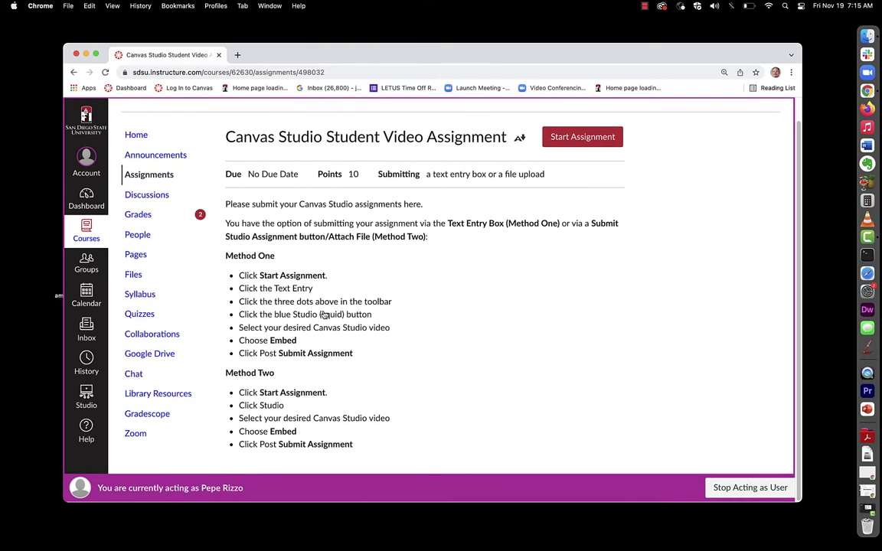
{"action": "left_click", "coordinate": [581, 139]}
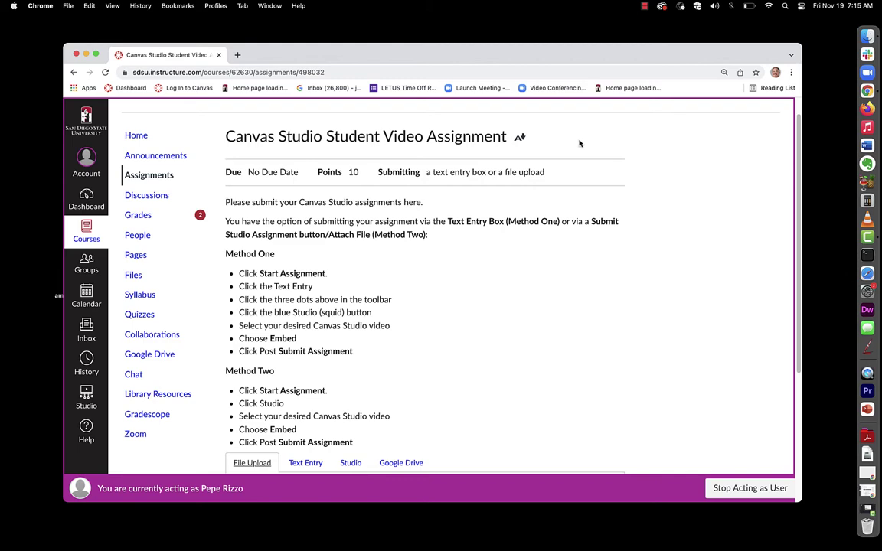
{"action": "scroll", "coordinate": [518, 243], "scroll_direction": "down", "scroll_amount": 3}
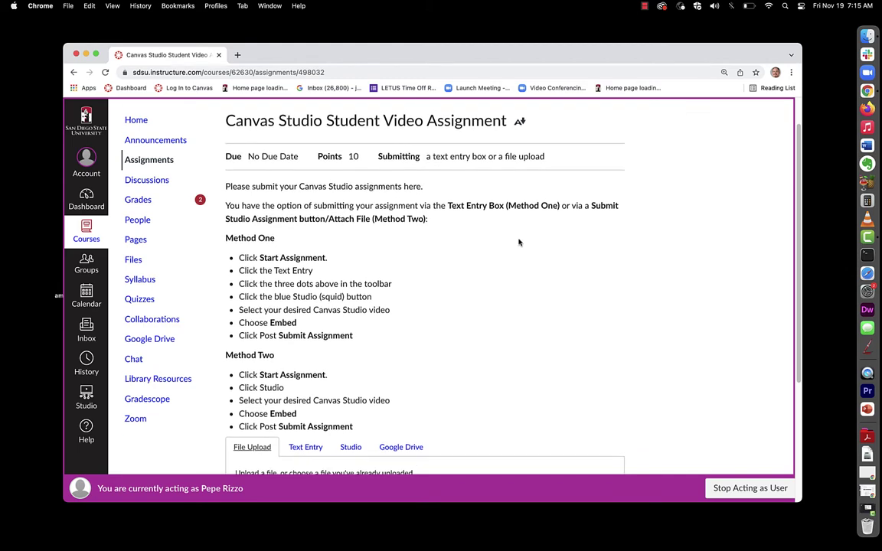
{"action": "scroll", "coordinate": [518, 243], "scroll_direction": "down", "scroll_amount": 2}
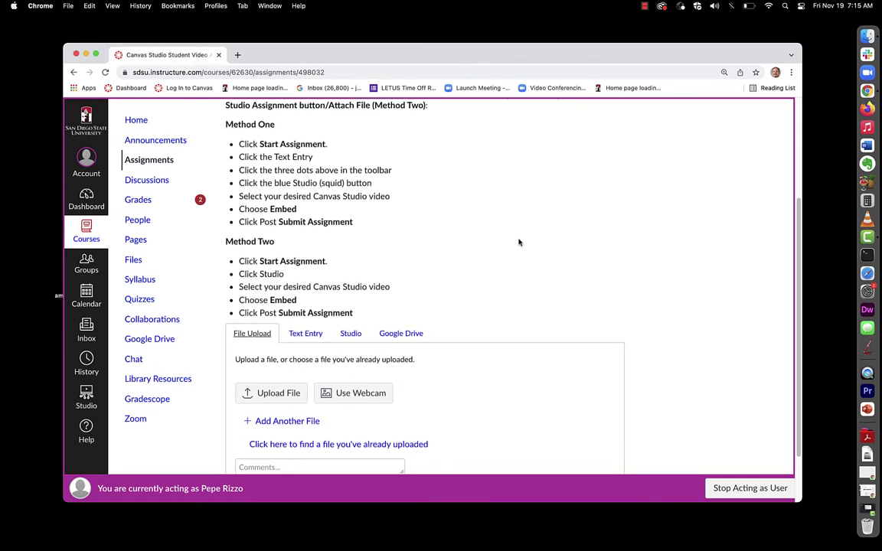
{"action": "scroll", "coordinate": [518, 242], "scroll_direction": "down", "scroll_amount": 2}
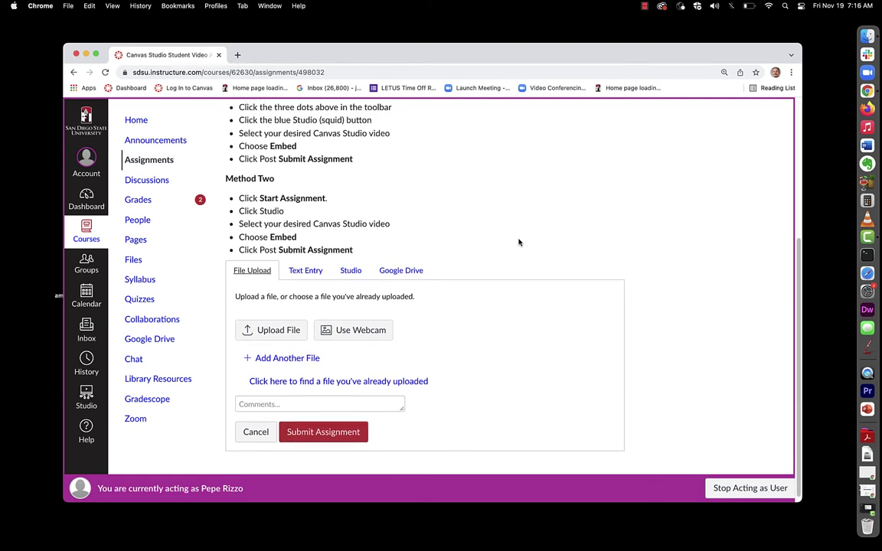
Embed Video Project 1 from the Canvas Studio library in a text entry submission, keeping the default embed options
{"action": "left_click", "coordinate": [304, 264]}
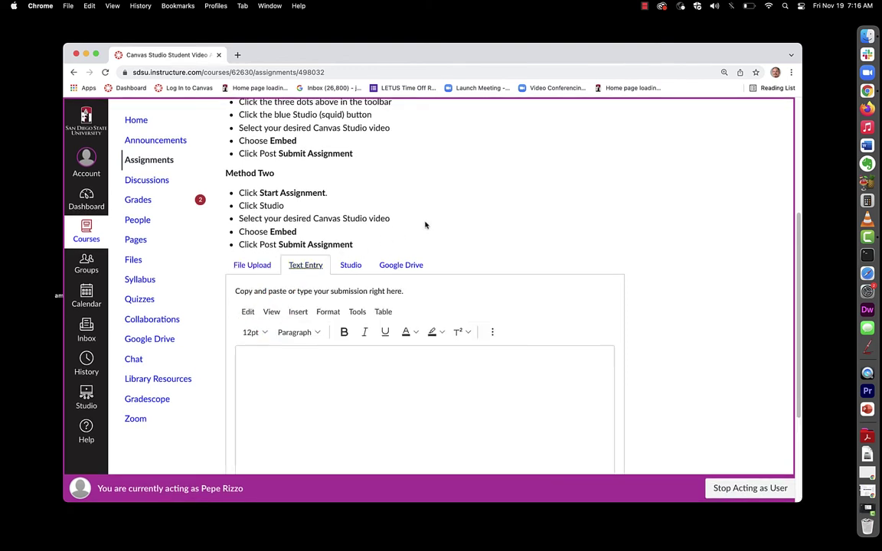
{"action": "scroll", "coordinate": [425, 225], "scroll_direction": "down", "scroll_amount": 2}
{"action": "scroll", "coordinate": [426, 225], "scroll_direction": "down", "scroll_amount": 2}
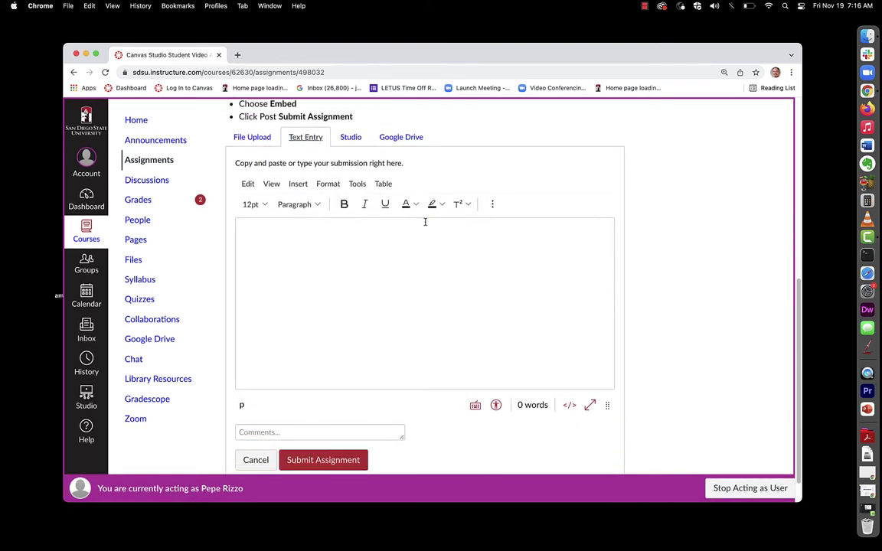
{"action": "left_click", "coordinate": [493, 205]}
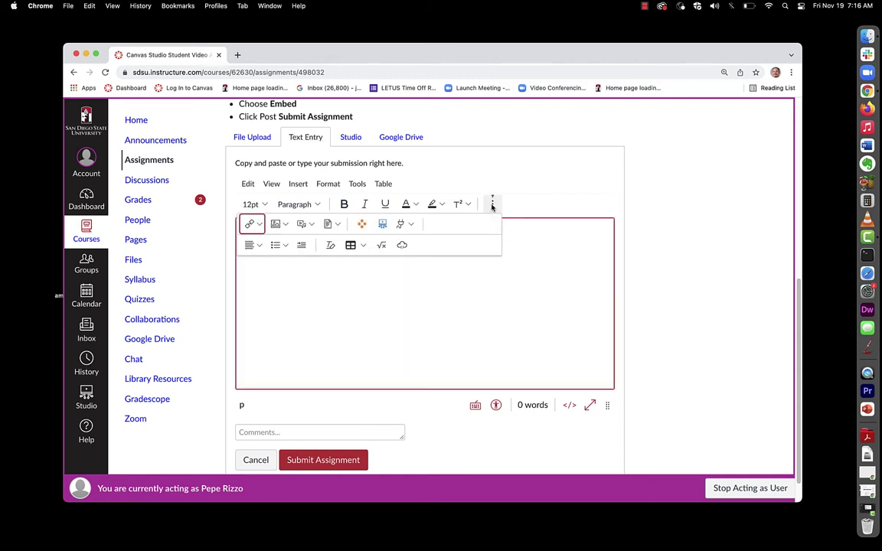
{"action": "left_click", "coordinate": [382, 225]}
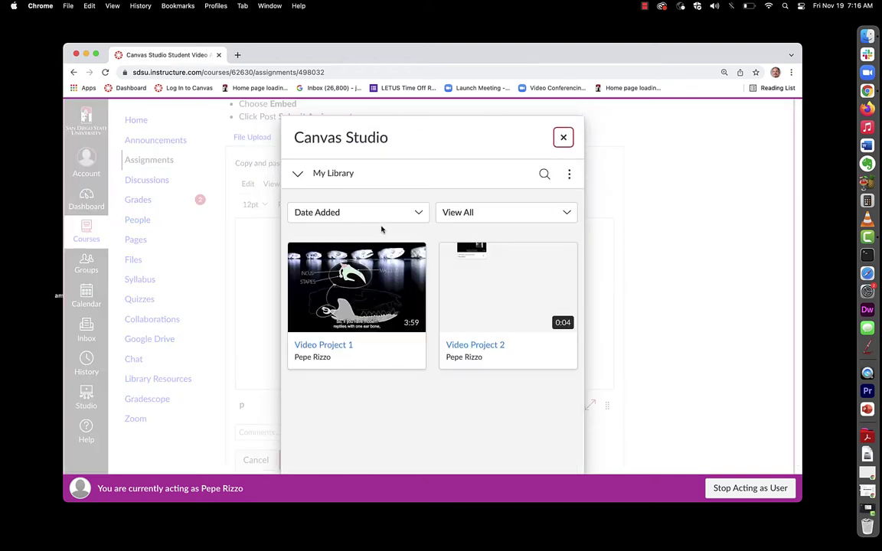
{"action": "left_click", "coordinate": [356, 290]}
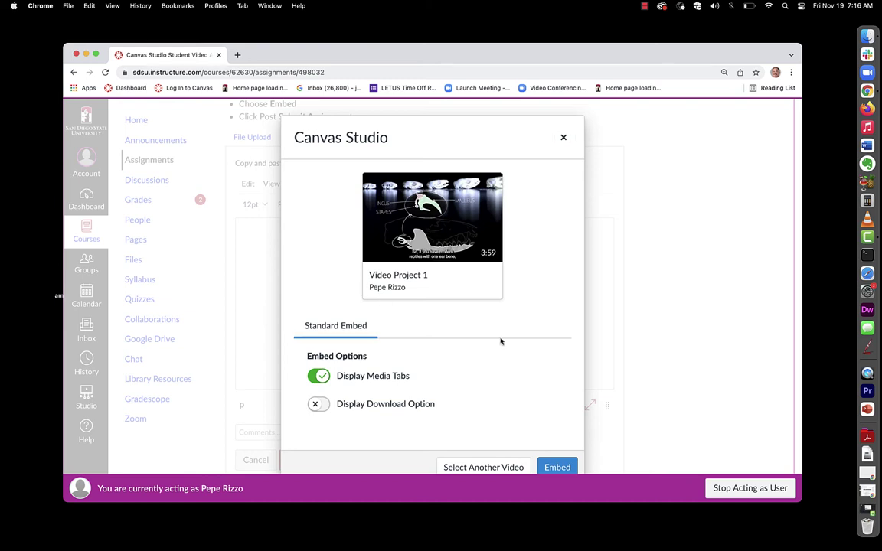
{"action": "left_click", "coordinate": [556, 467]}
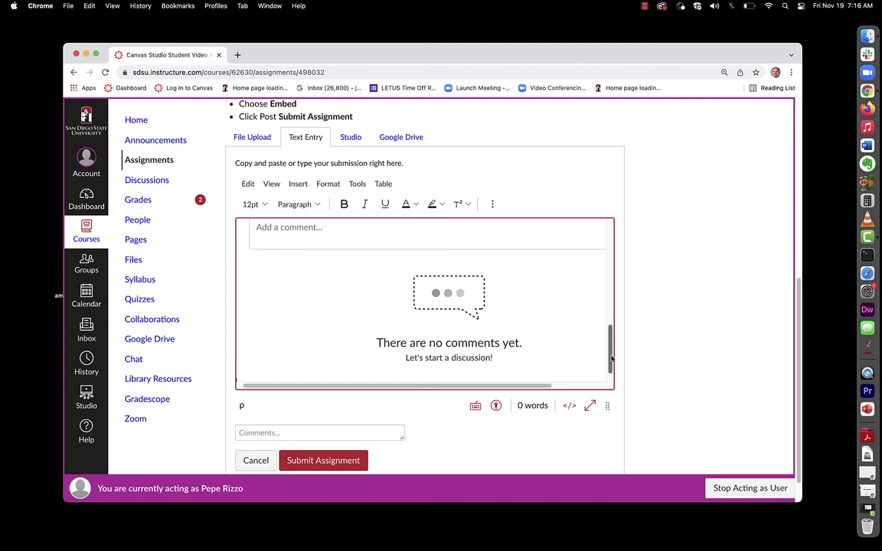
{"action": "left_click_drag", "start_coordinate": [611, 358], "coordinate": [587, 251]}
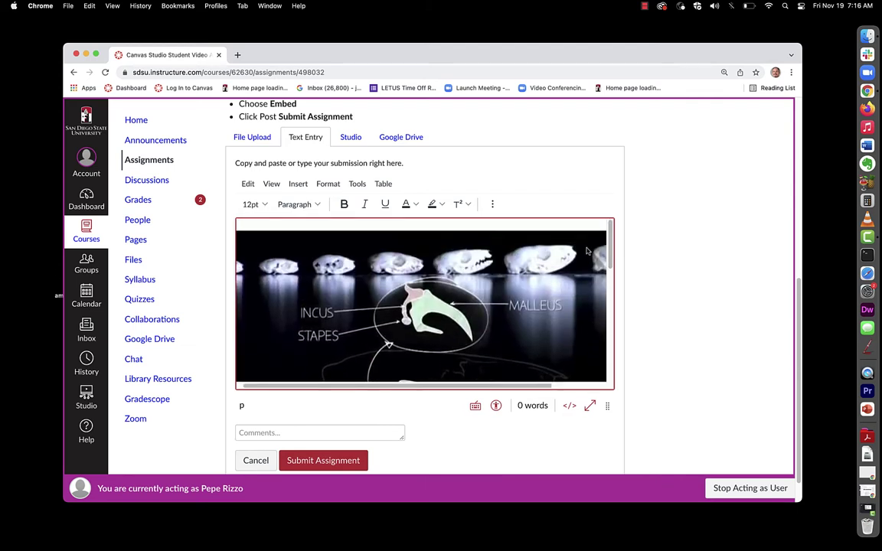
Embed Video Project 1 as a Studio submission for the assignment, keeping the default embed options
{"action": "left_click", "coordinate": [350, 137]}
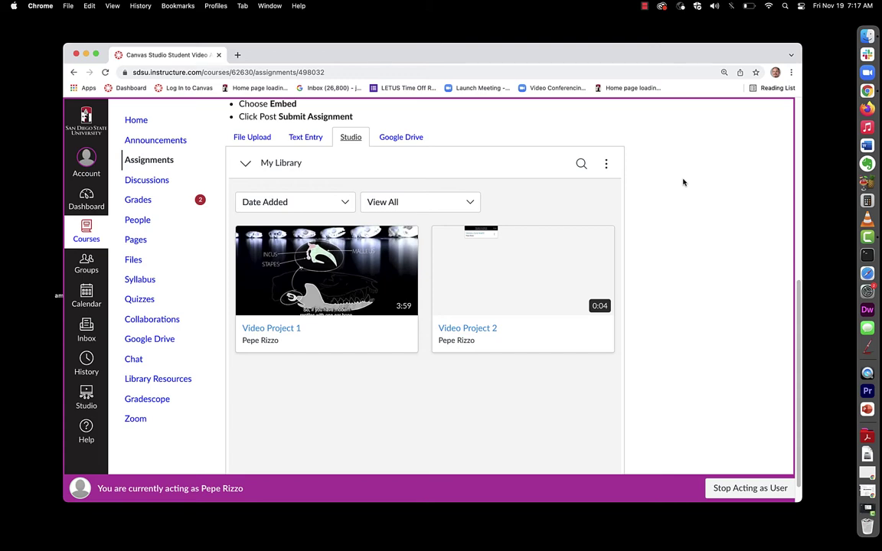
{"action": "scroll", "coordinate": [683, 182], "scroll_direction": "up", "scroll_amount": 5}
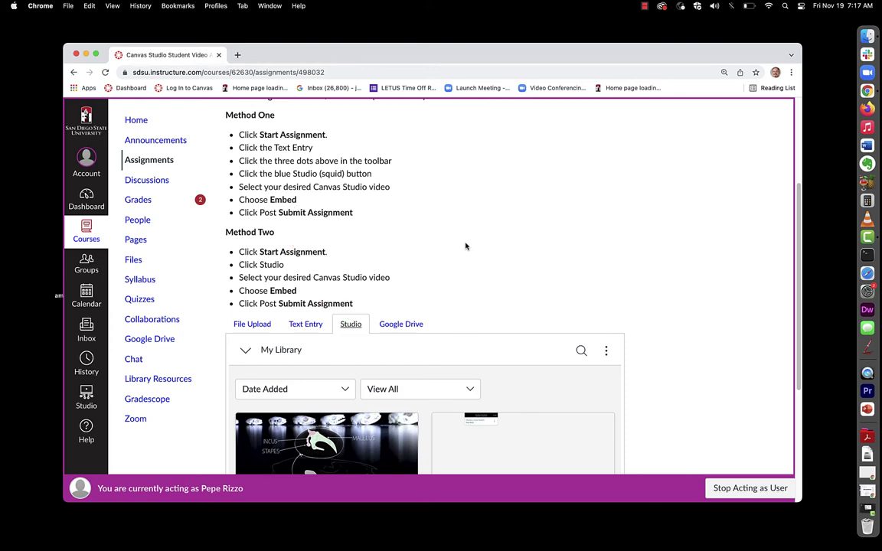
{"action": "scroll", "coordinate": [466, 245], "scroll_direction": "down", "scroll_amount": 2}
{"action": "scroll", "coordinate": [467, 245], "scroll_direction": "down", "scroll_amount": 4}
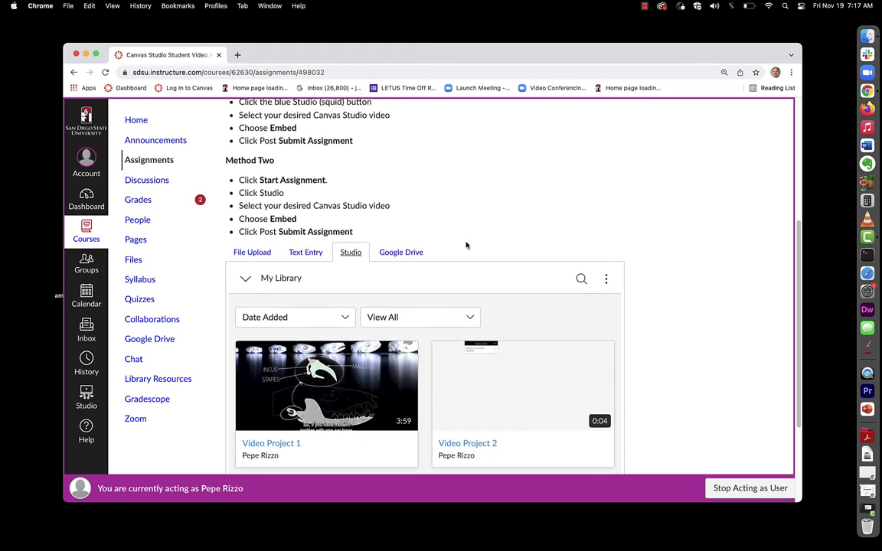
{"action": "mouse_move", "coordinate": [373, 266]}
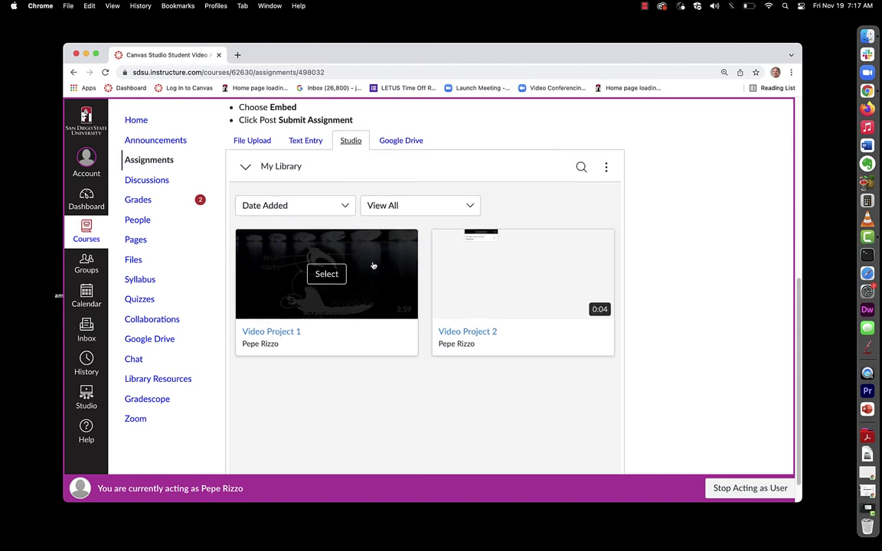
{"action": "left_click", "coordinate": [326, 274]}
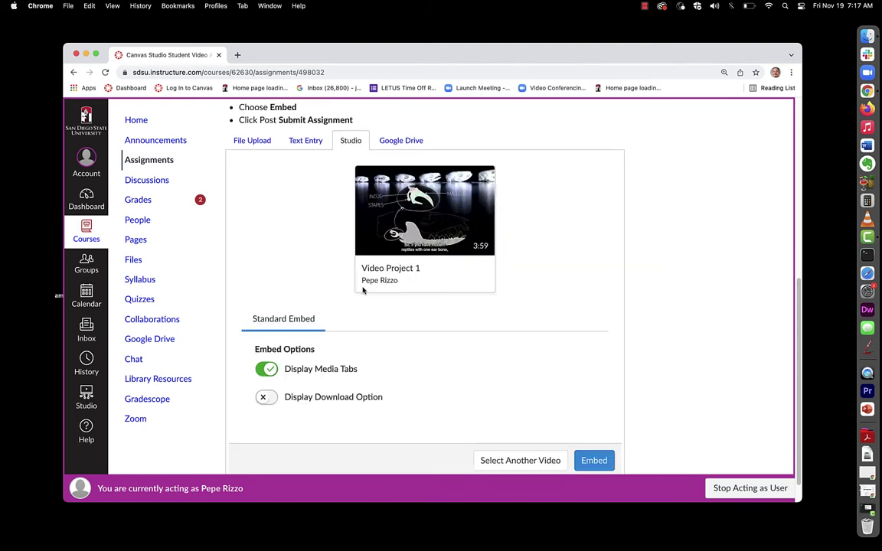
{"action": "scroll", "coordinate": [545, 352], "scroll_direction": "down", "scroll_amount": 1}
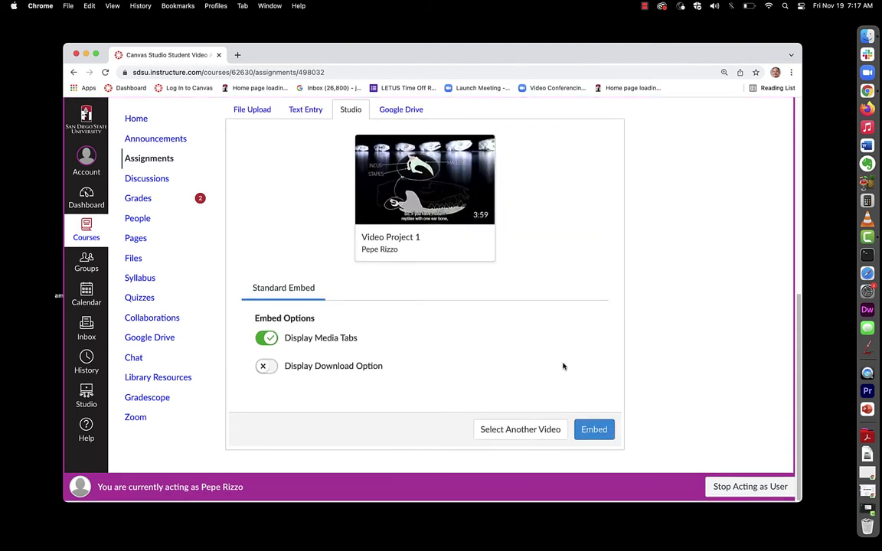
{"action": "left_click", "coordinate": [597, 436]}
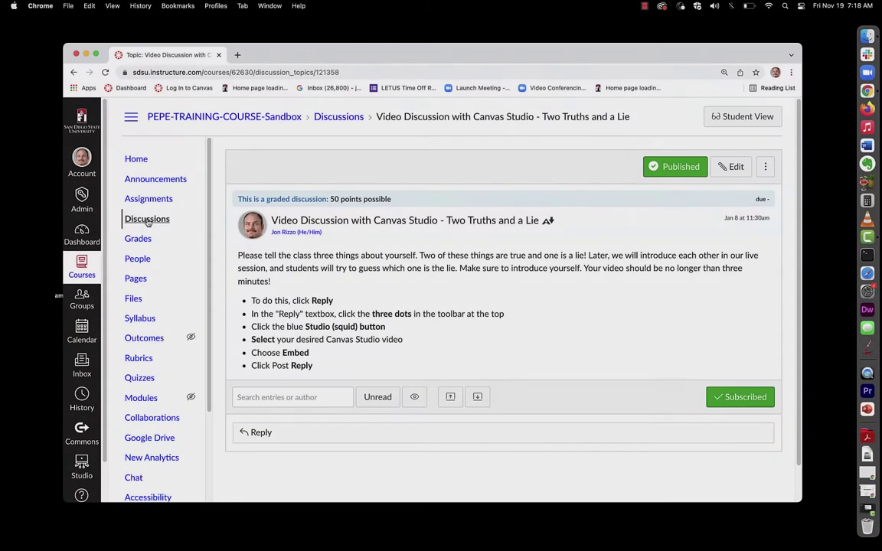
Open the graded discussion Video Discussion with Canvas Studio - Two Truths and a Lie from the course discussions for editing
{"action": "left_click", "coordinate": [147, 218]}
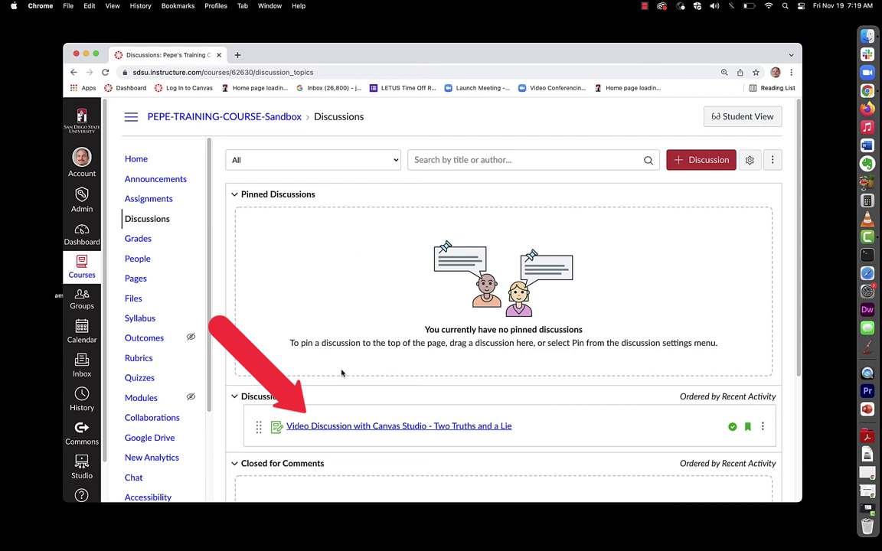
{"action": "left_click", "coordinate": [347, 429]}
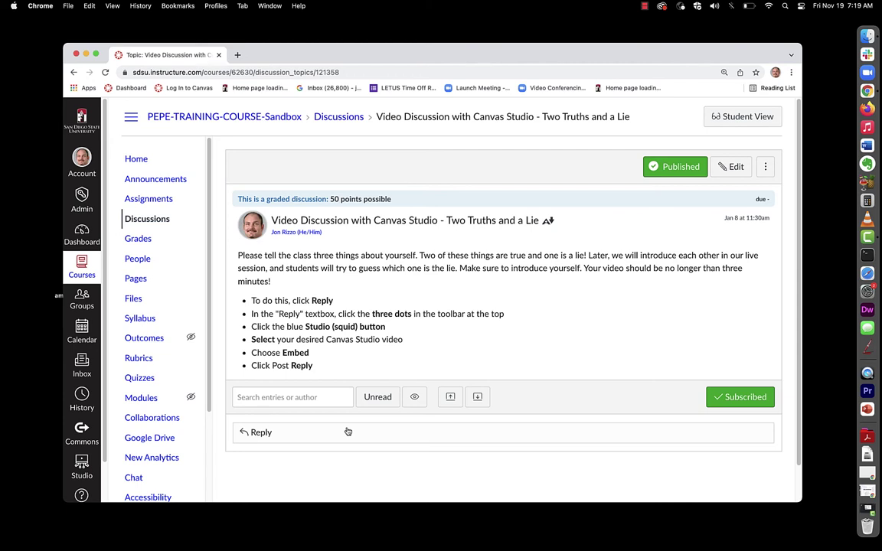
{"action": "left_click", "coordinate": [732, 167]}
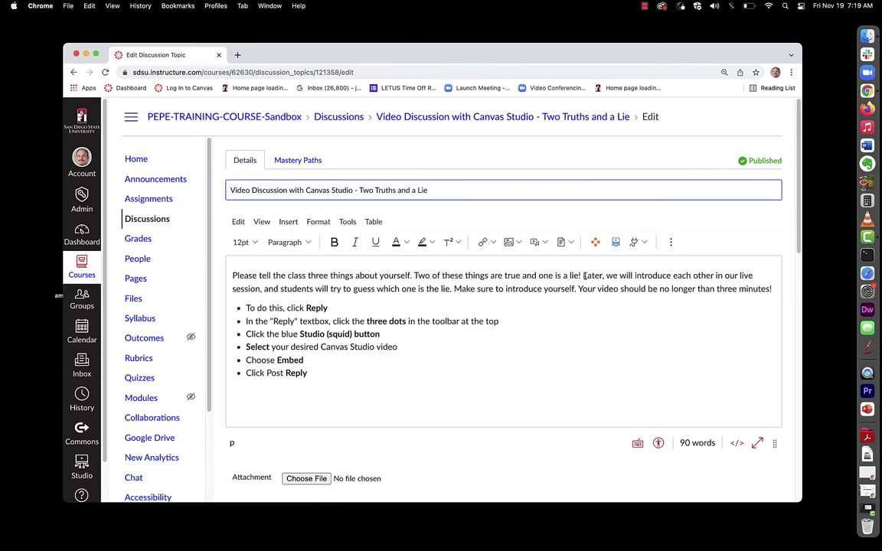
Check the discussion's reply options, grading, points, peer review and assign settings, and save the discussion
{"action": "scroll", "coordinate": [538, 355], "scroll_direction": "down", "scroll_amount": 3}
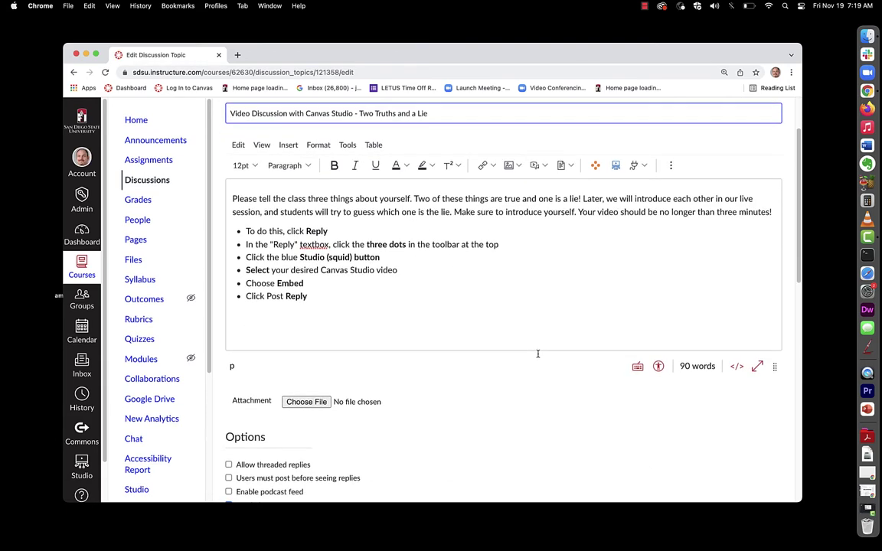
{"action": "scroll", "coordinate": [538, 357], "scroll_direction": "down", "scroll_amount": 3}
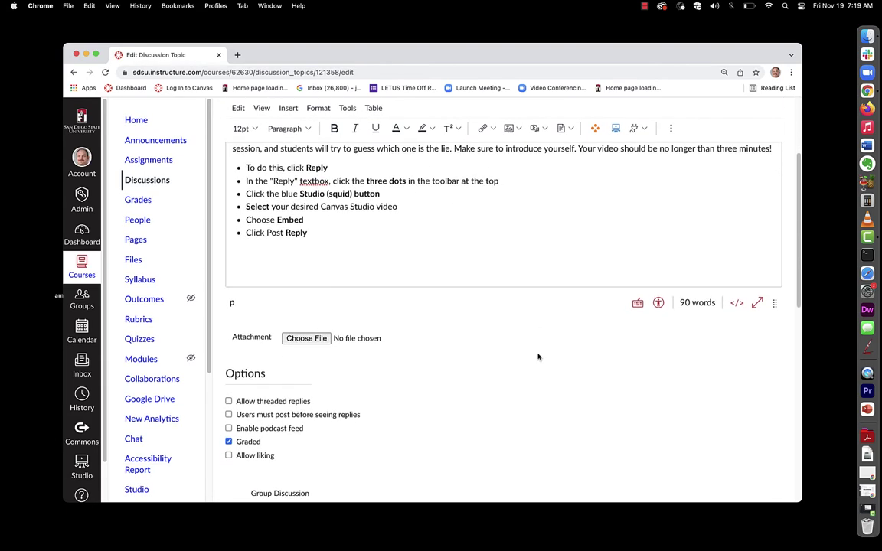
{"action": "scroll", "coordinate": [538, 357], "scroll_direction": "down", "scroll_amount": 3}
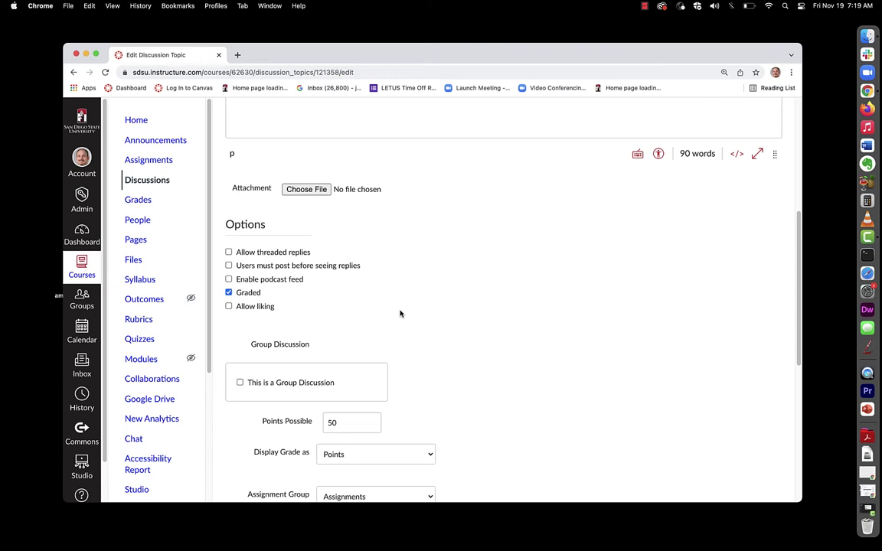
{"action": "scroll", "coordinate": [400, 313], "scroll_direction": "down", "scroll_amount": 4}
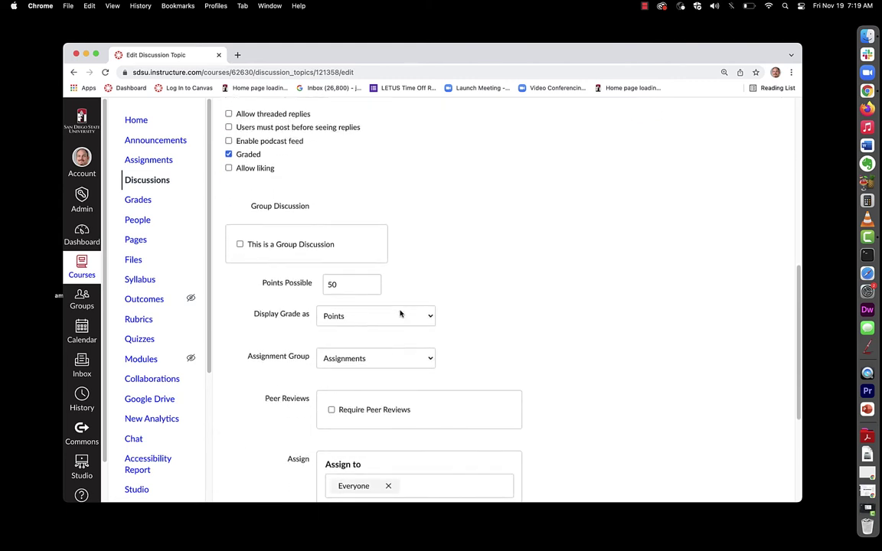
{"action": "scroll", "coordinate": [400, 313], "scroll_direction": "down", "scroll_amount": 6}
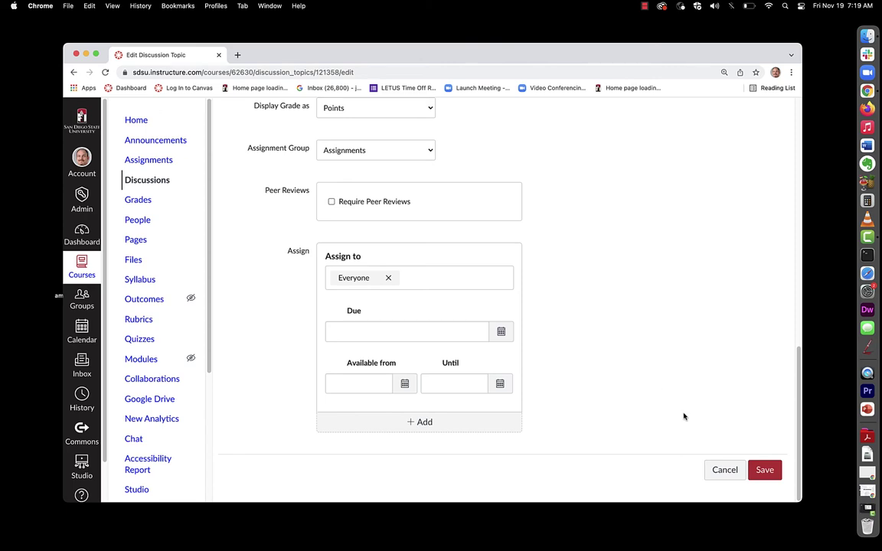
{"action": "left_click", "coordinate": [765, 471]}
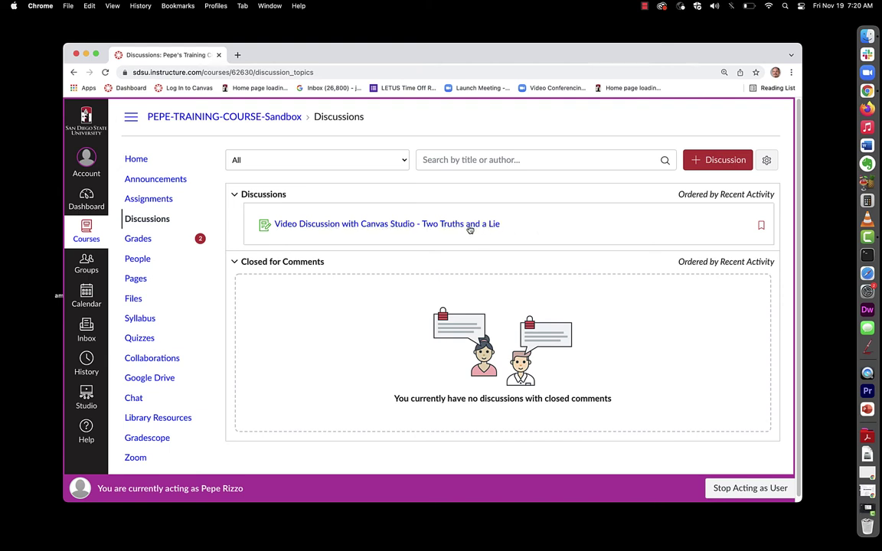
As the student, start a reply to the Two Truths and a Lie discussion and embed Video Project 1 from Canvas Studio with default options
{"action": "left_click", "coordinate": [443, 224]}
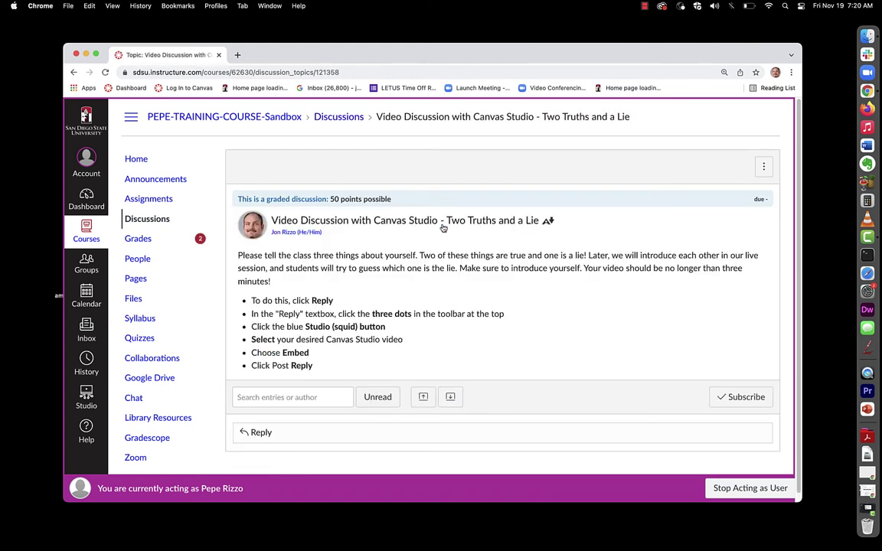
{"action": "left_click", "coordinate": [254, 433]}
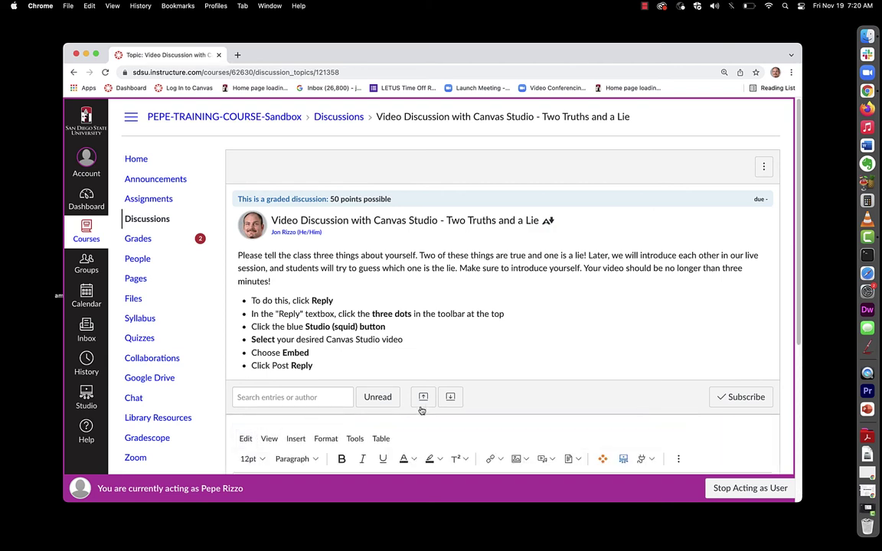
{"action": "scroll", "coordinate": [429, 413], "scroll_direction": "down", "scroll_amount": 5}
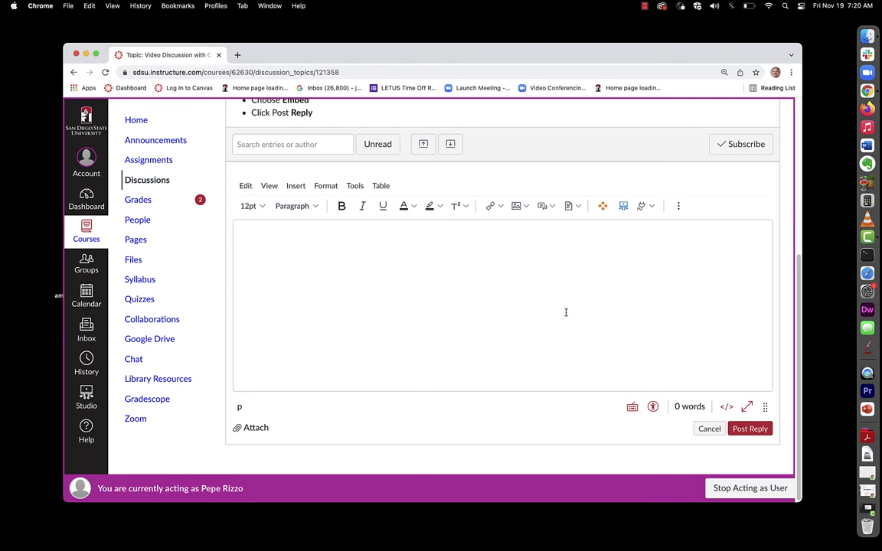
{"action": "left_click", "coordinate": [622, 208]}
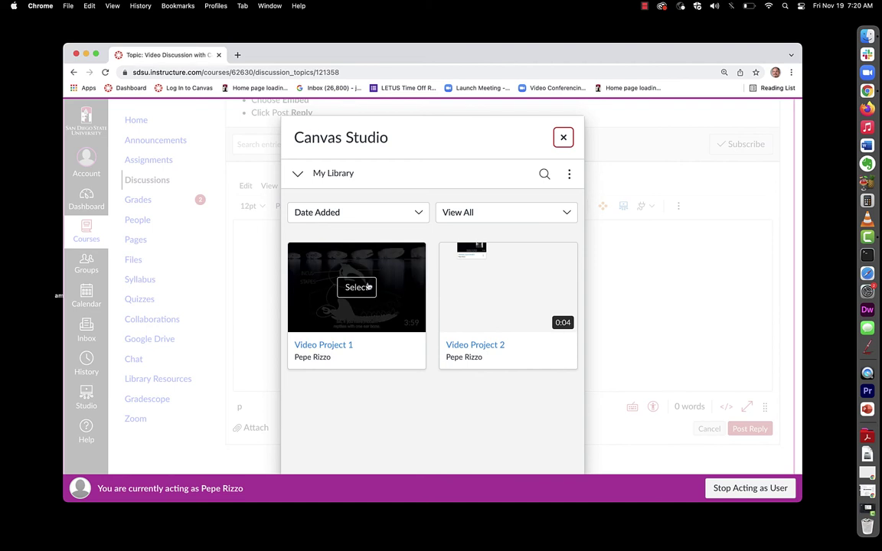
{"action": "left_click", "coordinate": [356, 287]}
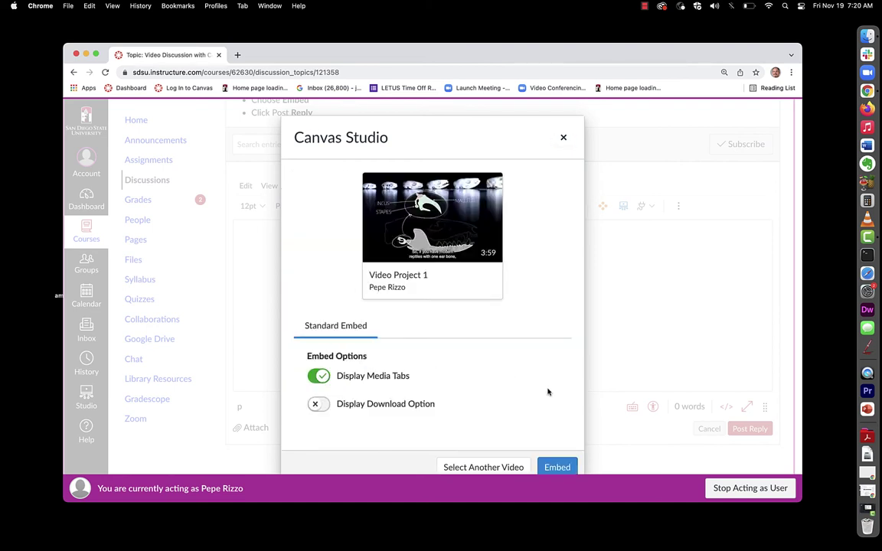
{"action": "left_click", "coordinate": [557, 468]}
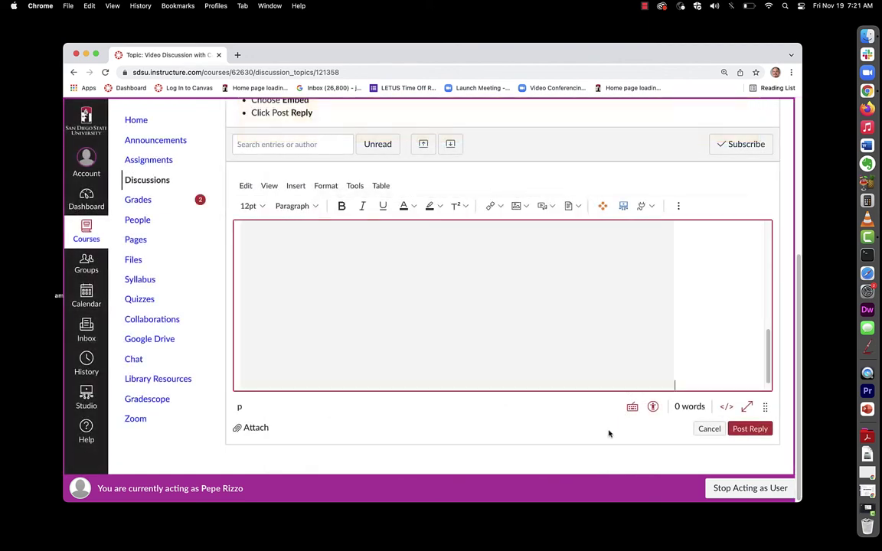
{"action": "scroll", "coordinate": [744, 262], "scroll_direction": "up", "scroll_amount": 2}
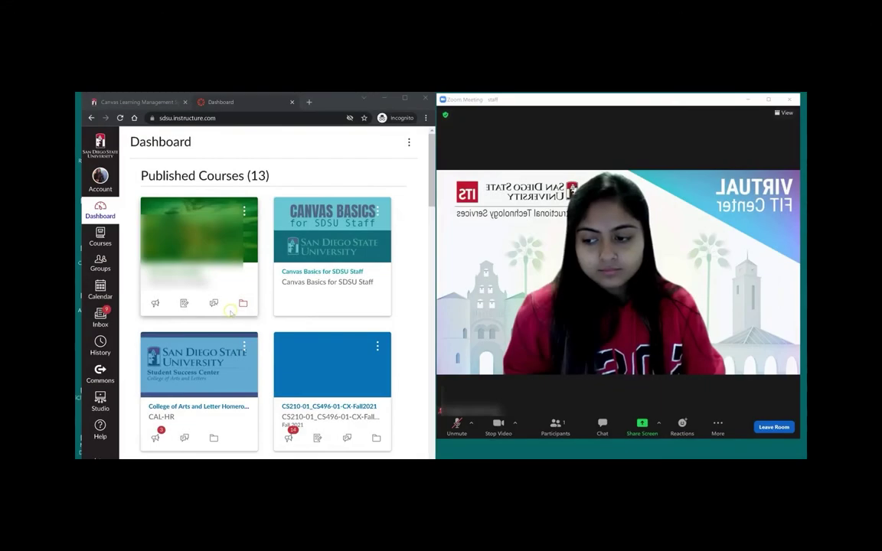
Open Canvas Studio from the Canvas dashboard
{"action": "scroll", "coordinate": [230, 311], "scroll_direction": "down", "scroll_amount": 2}
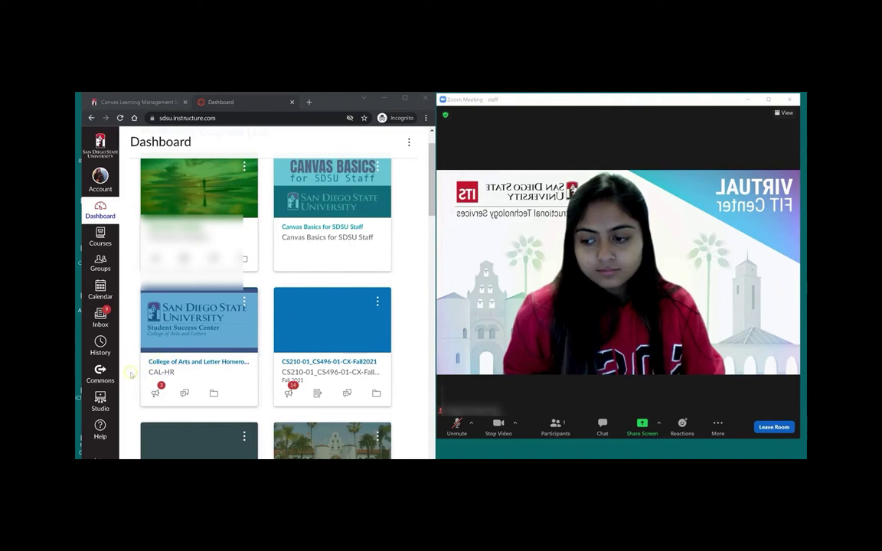
{"action": "left_click", "coordinate": [100, 400]}
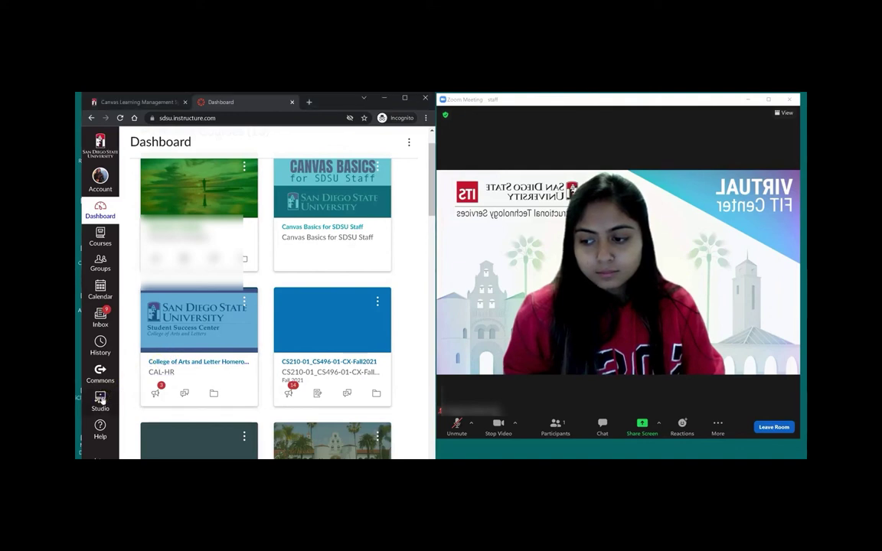